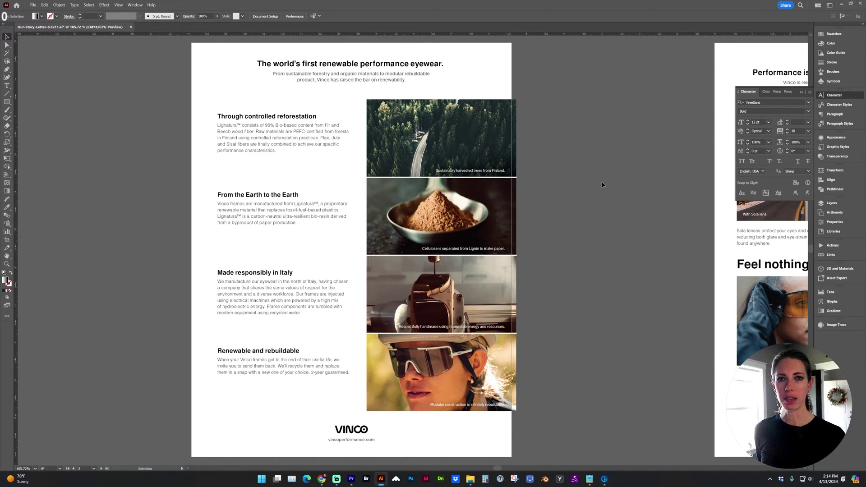
- Check the Character Styles panel, which lists only [Normal Character Style], then collapse the flyout
{"action": "left_click", "coordinate": [834, 106]}
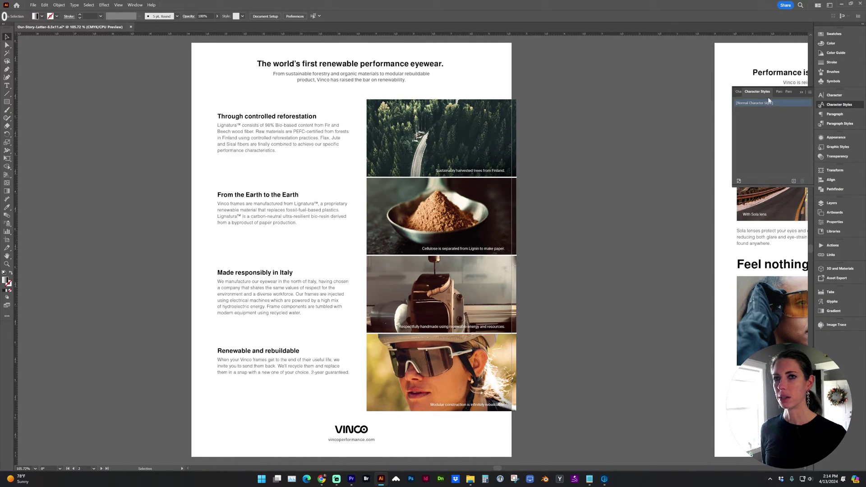
{"action": "left_click", "coordinate": [133, 5]}
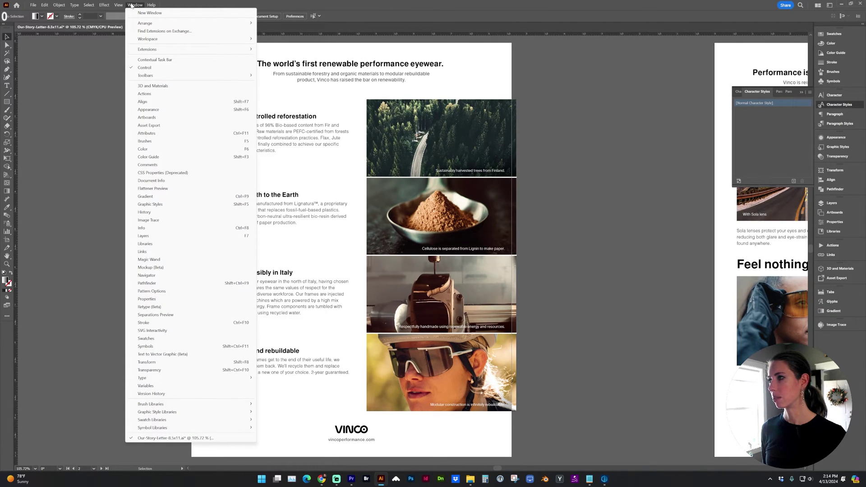
{"action": "mouse_move", "coordinate": [153, 378]}
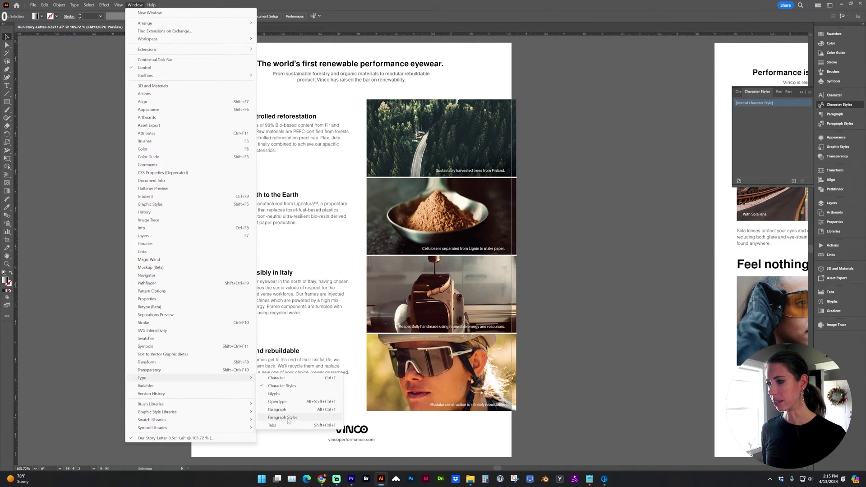
- Select the 'Through controlled reforestation' heading and check its leading and space-after values
{"action": "left_click", "coordinate": [821, 108]}
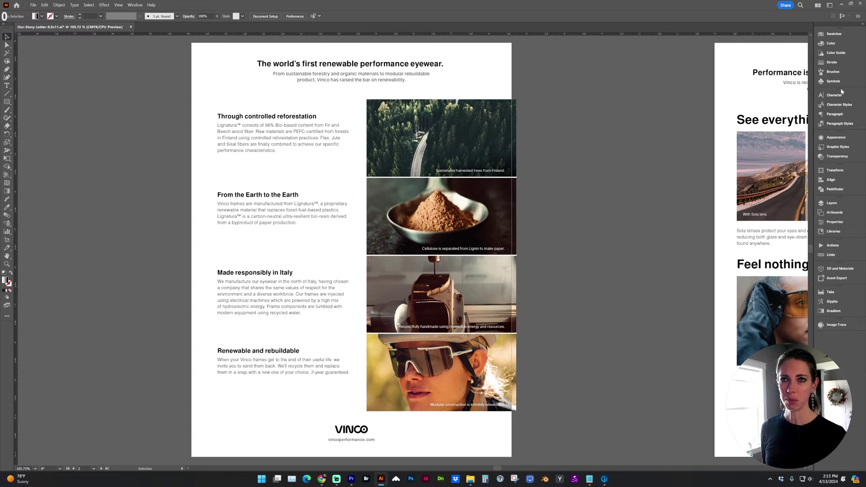
{"action": "left_click", "coordinate": [839, 93]}
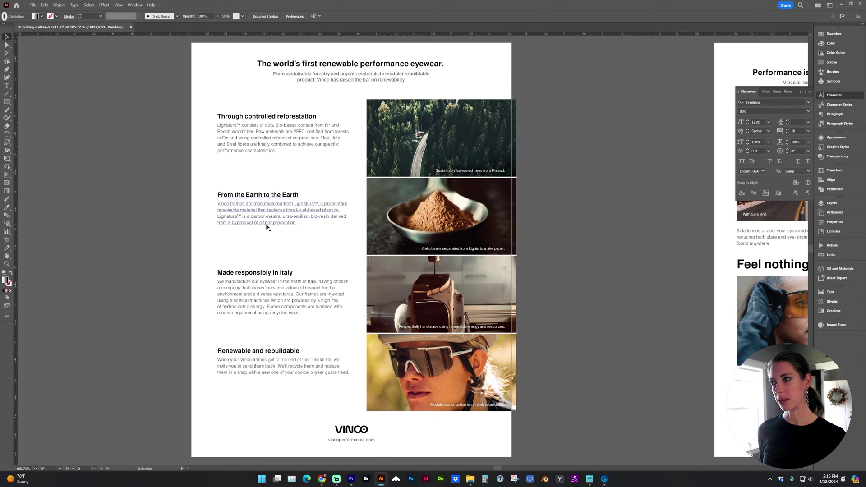
{"action": "triple_click", "coordinate": [250, 116]}
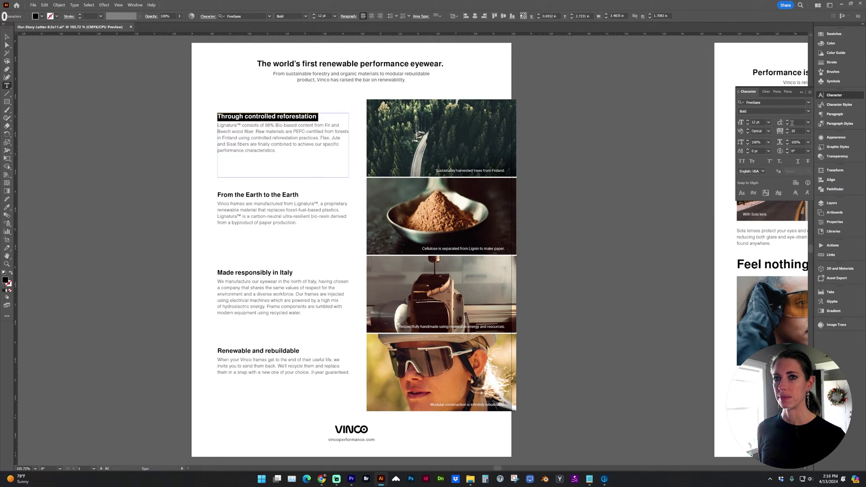
{"action": "left_click", "coordinate": [792, 123]}
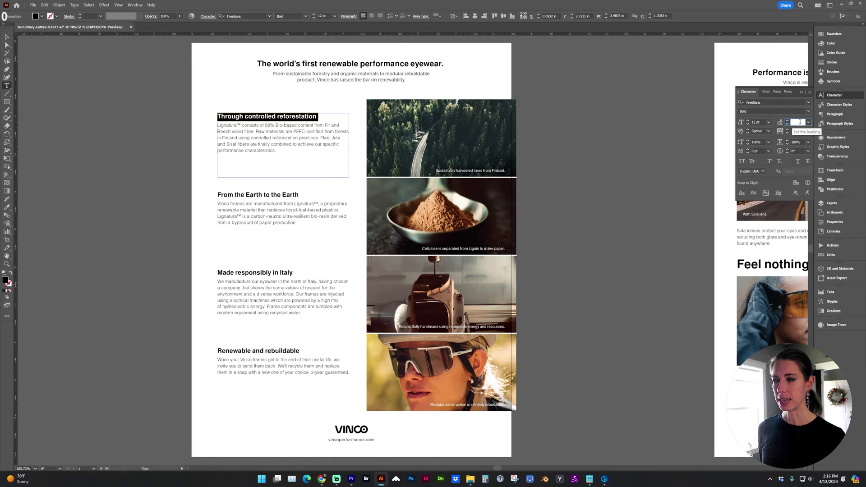
{"action": "left_click", "coordinate": [832, 115]}
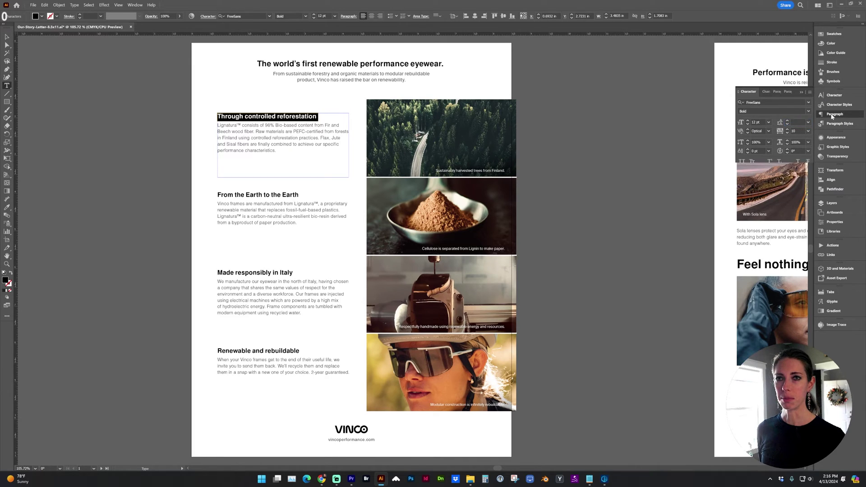
{"action": "left_click", "coordinate": [789, 151]}
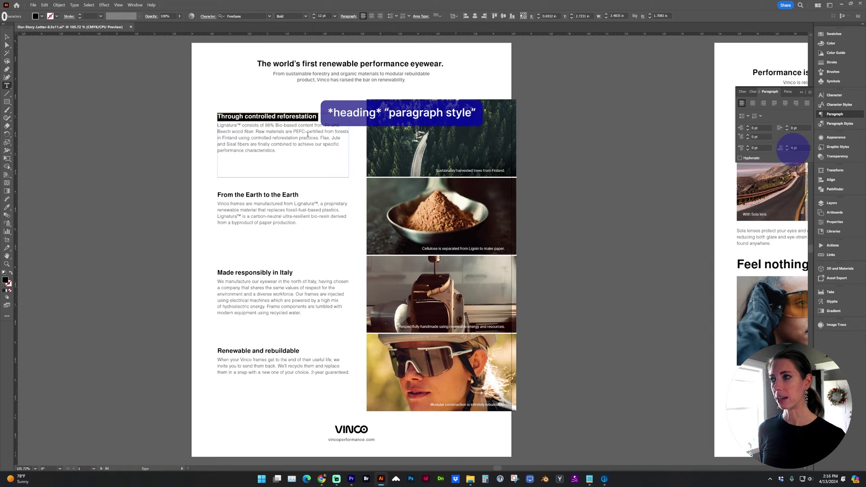
- Zoom in closely on the first heading, then zoom back out to fit the page
{"action": "key", "text": "ctrl+shift+a"}
{"action": "key", "text": "z"}
{"action": "left_click_drag", "start_coordinate": [266, 100], "coordinate": [428, 198]}
{"action": "key", "text": "v"}
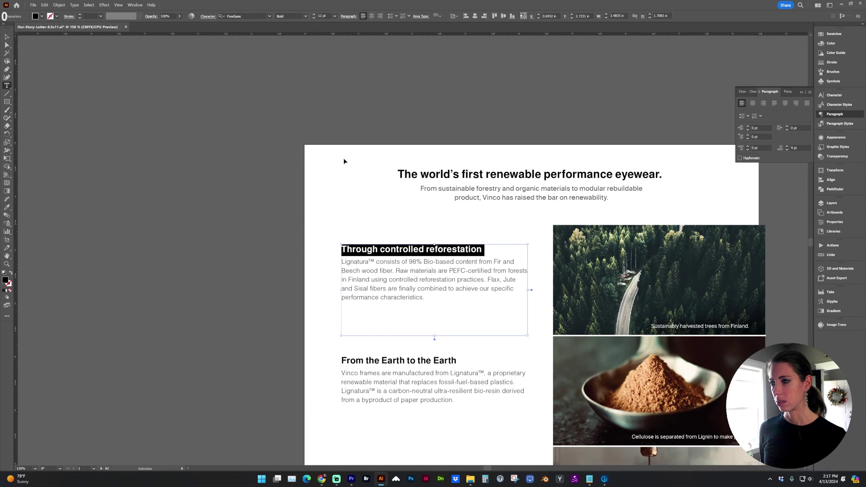
{"action": "key", "text": "ctrl+1"}
{"action": "key", "text": "ctrl+shift+a"}
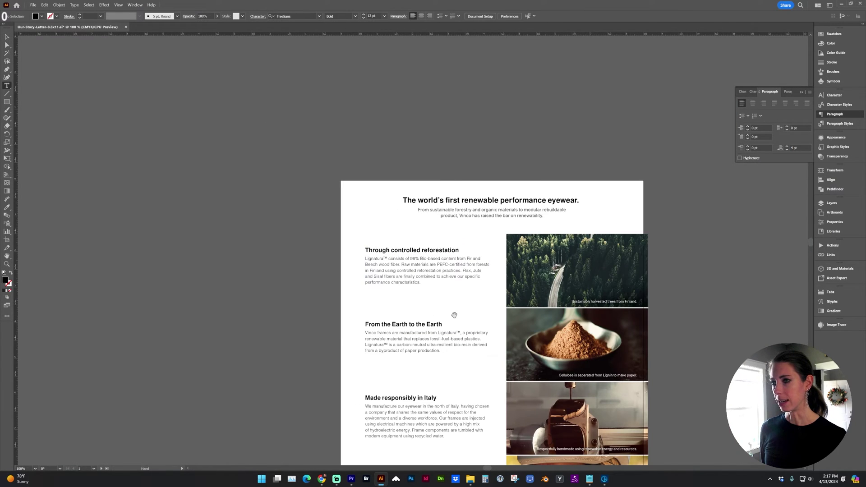
{"action": "scroll", "coordinate": [347, 220], "scroll_direction": "right", "scroll_amount": 5}
{"action": "scroll", "coordinate": [346, 220], "scroll_direction": "down", "scroll_amount": 1}
- Create a new character style from the heading and name it 'Heading 2'
{"action": "triple_click", "coordinate": [341, 226]}
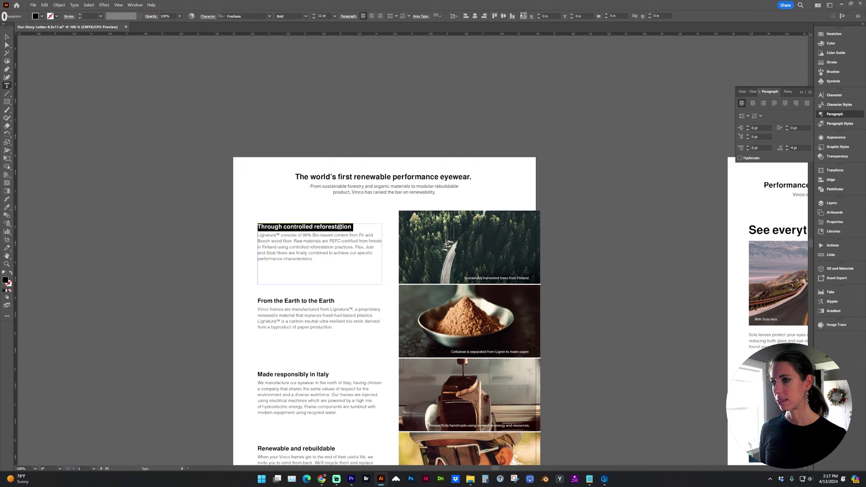
{"action": "left_click", "coordinate": [833, 95]}
{"action": "left_click", "coordinate": [833, 105]}
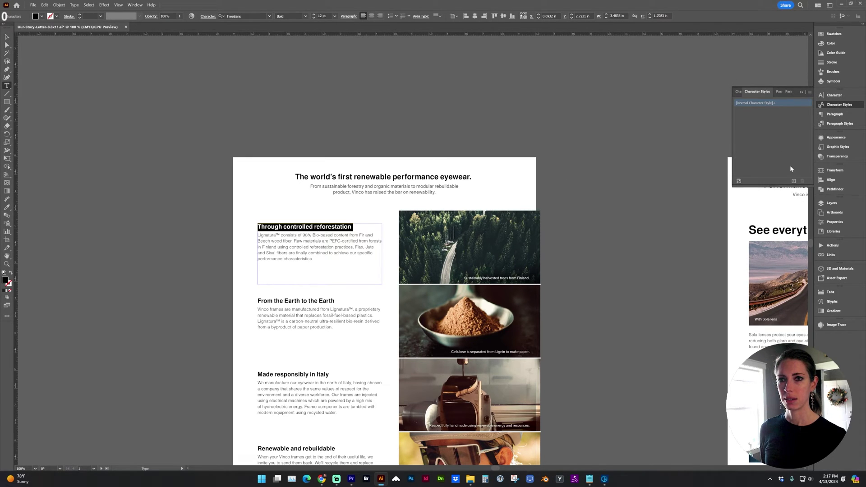
{"action": "left_click", "coordinate": [793, 180]}
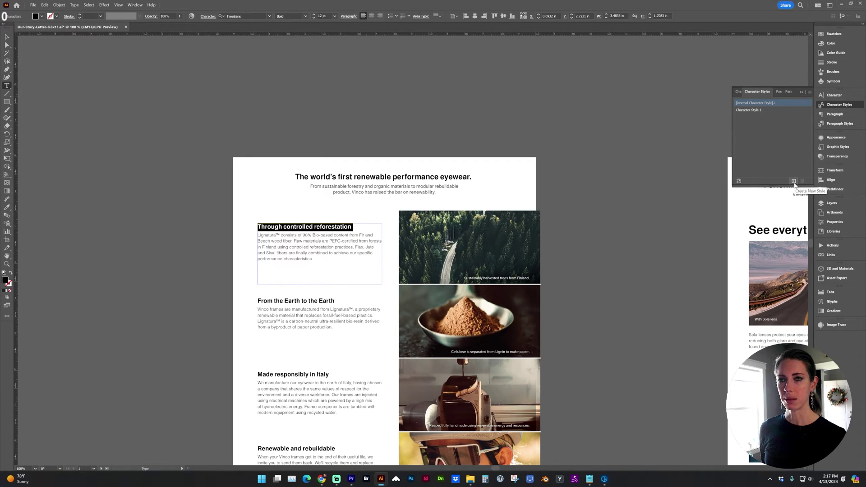
{"action": "double_click", "coordinate": [754, 110]}
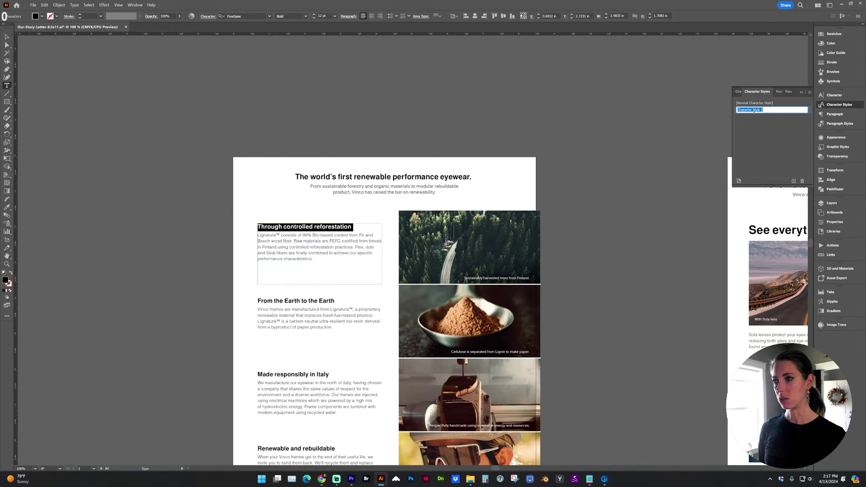
{"action": "type", "text": "Heading 2"}
{"action": "key", "text": "Return"}
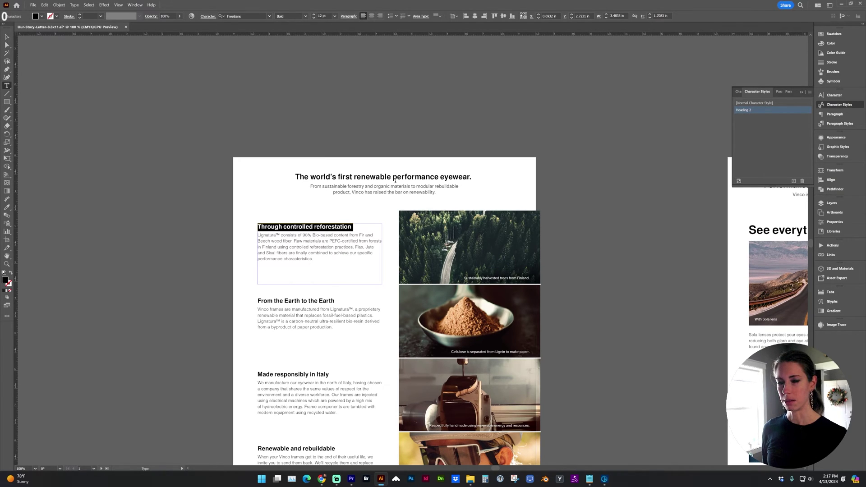
- Apply Heading 2 to the Earth heading and copy it onto 'Made responsibly in Italy'
{"action": "scroll", "coordinate": [326, 267], "scroll_direction": "down", "scroll_amount": 1}
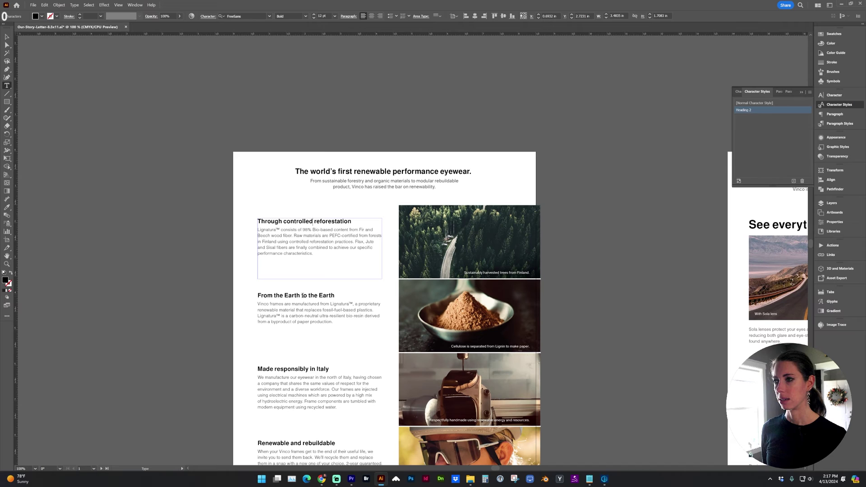
{"action": "left_click_drag", "start_coordinate": [257, 295], "coordinate": [336, 296]}
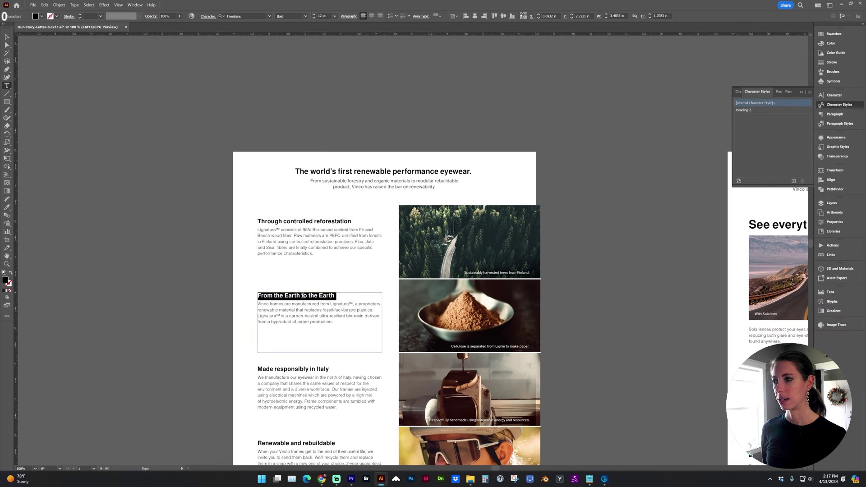
{"action": "left_click", "coordinate": [743, 111]}
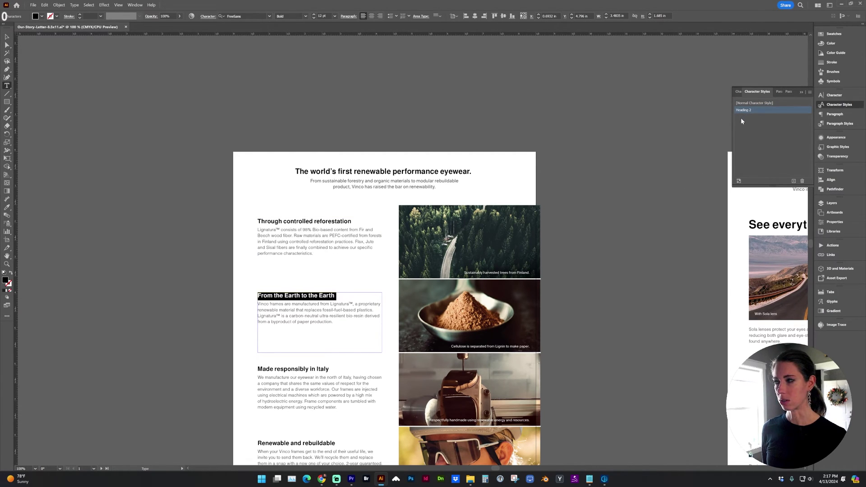
{"action": "scroll", "coordinate": [245, 322], "scroll_direction": "down", "scroll_amount": 2}
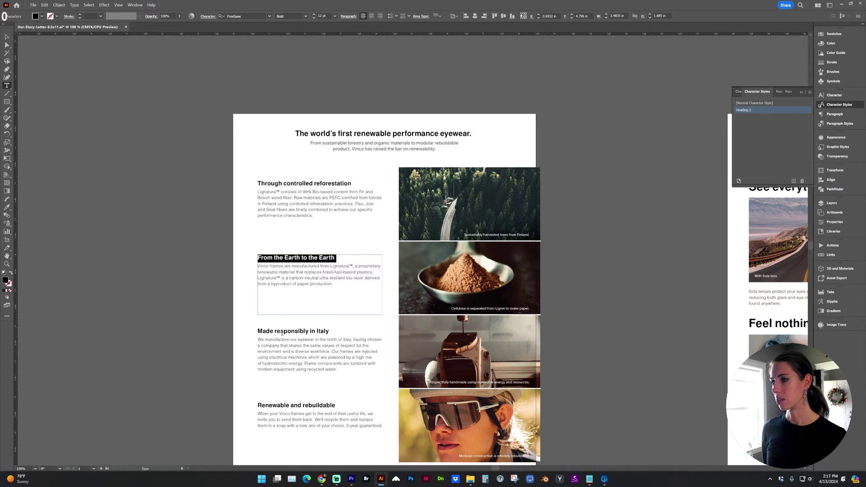
{"action": "triple_click", "coordinate": [282, 333]}
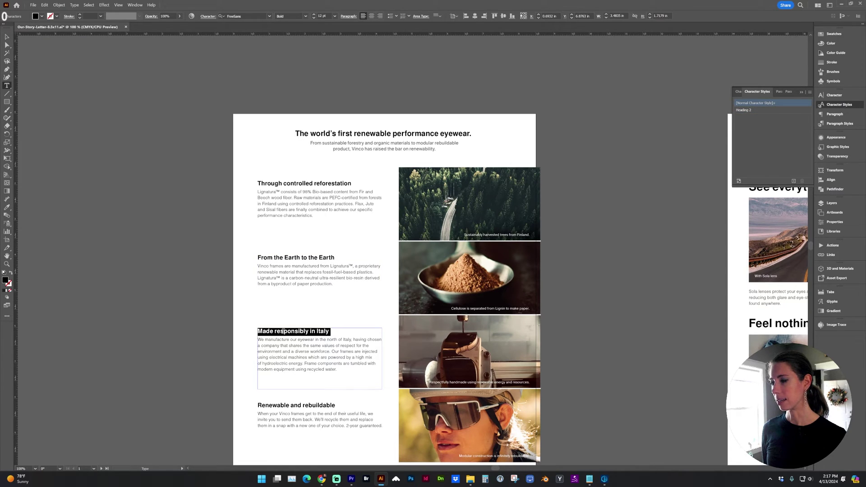
{"action": "left_click", "coordinate": [7, 208]}
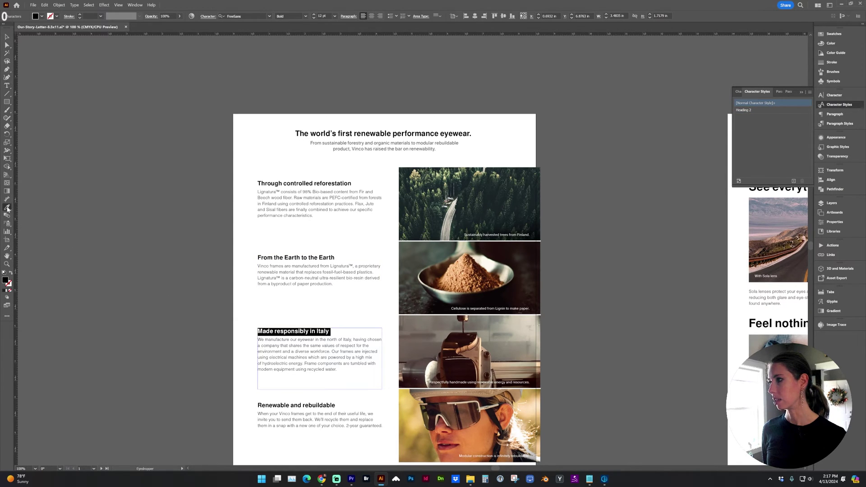
{"action": "left_click", "coordinate": [273, 256]}
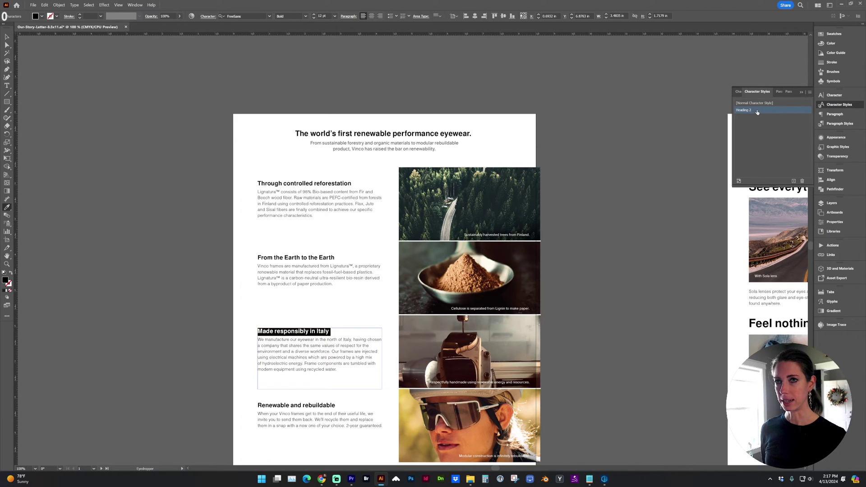
- Give the 'Renewable and rebuildable' and 'Through controlled reforestation' headings Heading 2
{"action": "left_click", "coordinate": [7, 86]}
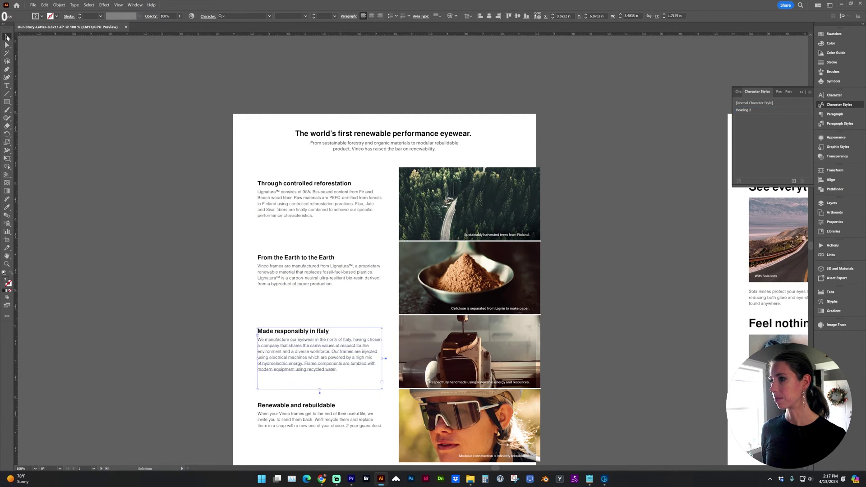
{"action": "scroll", "coordinate": [315, 315], "scroll_direction": "down", "scroll_amount": 1}
{"action": "left_click_drag", "start_coordinate": [257, 389], "coordinate": [336, 388]}
{"action": "left_click", "coordinate": [6, 207]}
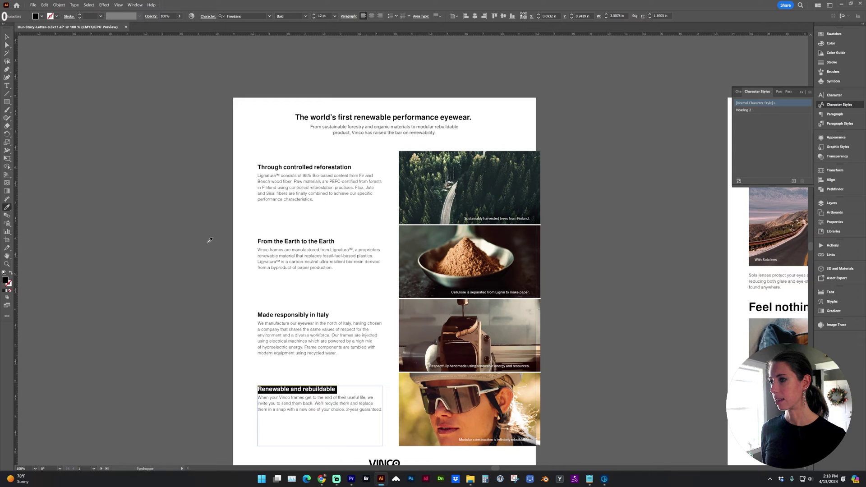
{"action": "left_click", "coordinate": [300, 243]}
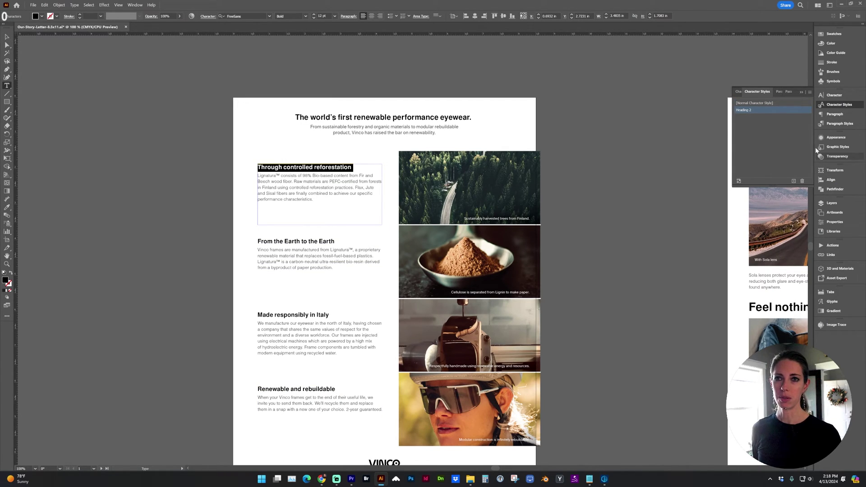
- Create a paragraph style named H2 and apply it to 'From the Earth to the Earth'
{"action": "left_click", "coordinate": [830, 125]}
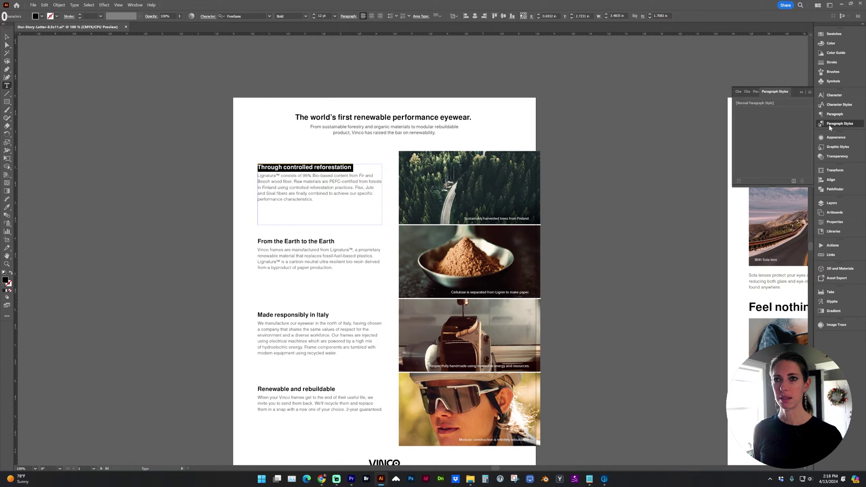
{"action": "left_click", "coordinate": [793, 182]}
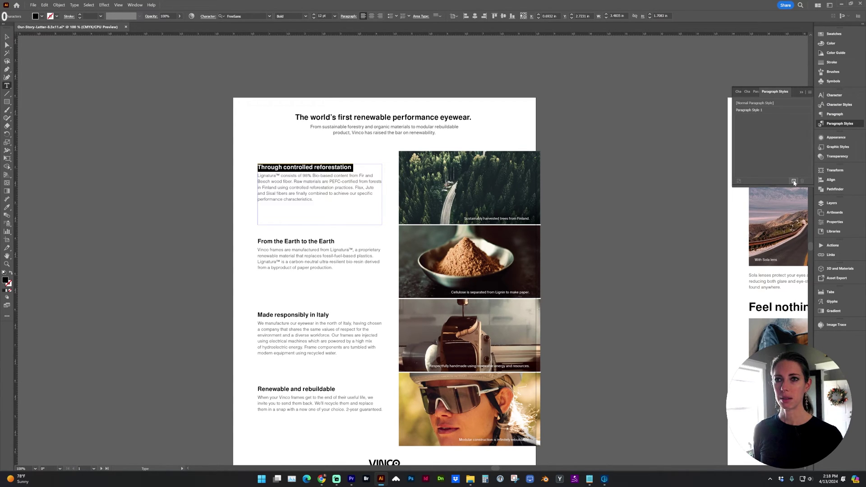
{"action": "double_click", "coordinate": [743, 110]}
{"action": "type", "text": "H2"}
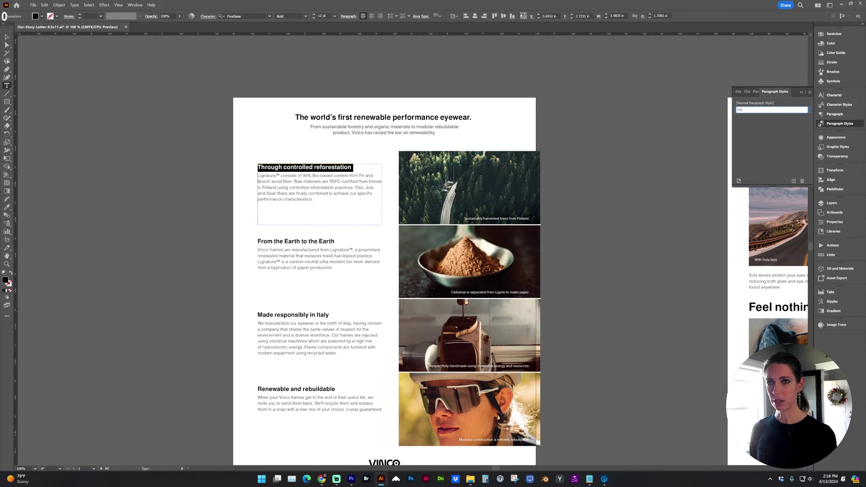
{"action": "key", "text": "Return"}
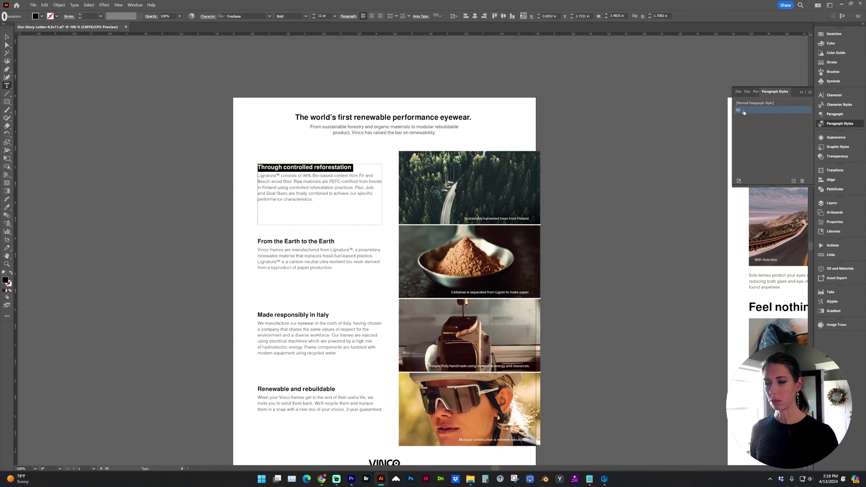
{"action": "triple_click", "coordinate": [292, 241]}
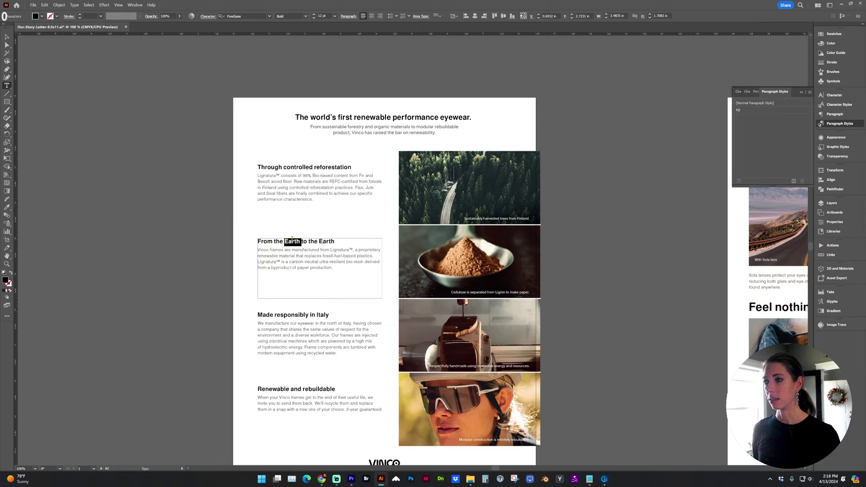
{"action": "left_click", "coordinate": [746, 112]}
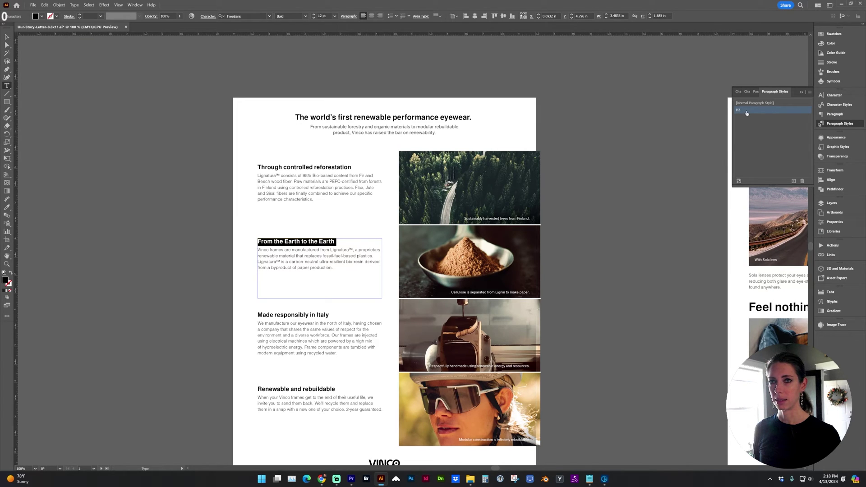
- Eyedropper the Earth heading's formatting onto 'Made responsibly in Italy', then deselect
{"action": "left_click", "coordinate": [7, 207]}
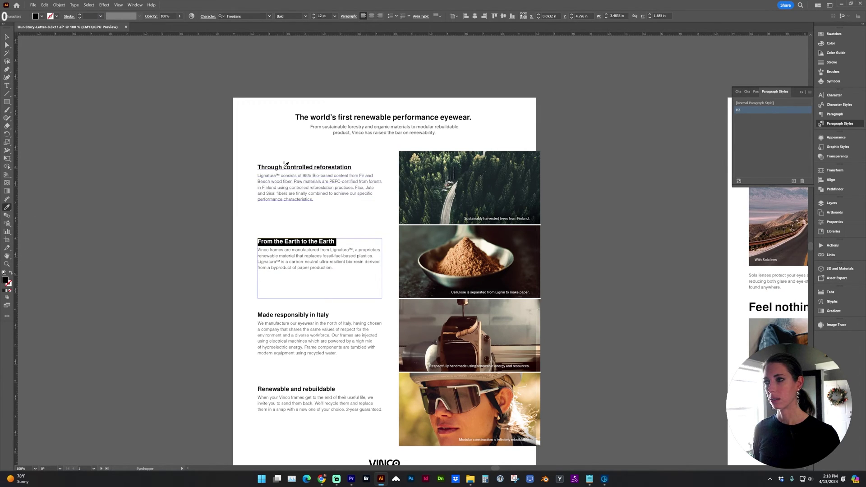
{"action": "key", "text": "t"}
{"action": "double_click", "coordinate": [271, 315]}
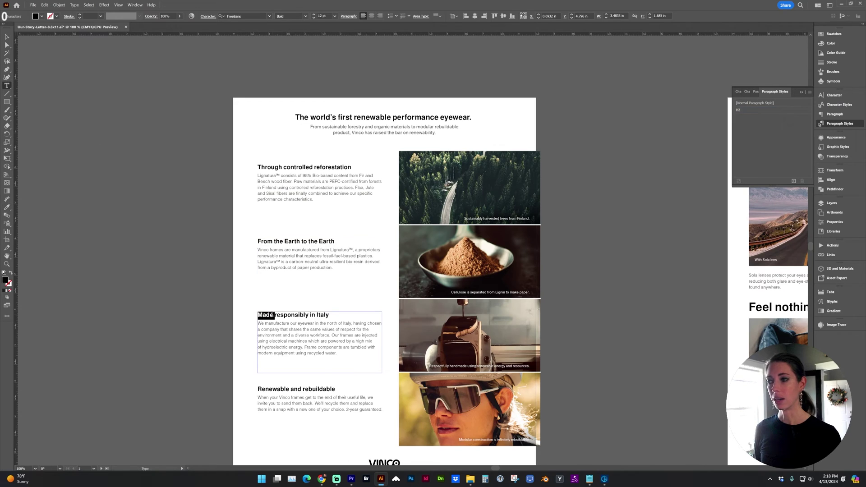
{"action": "triple_click", "coordinate": [271, 315]}
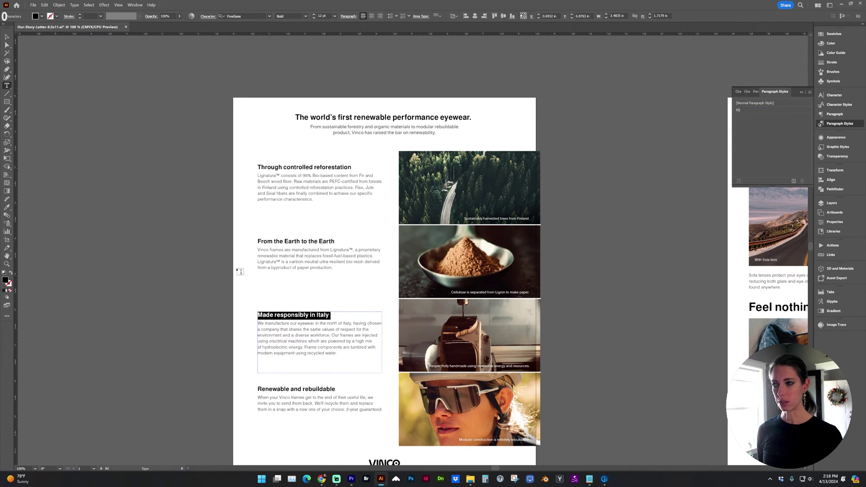
{"action": "left_click", "coordinate": [6, 209]}
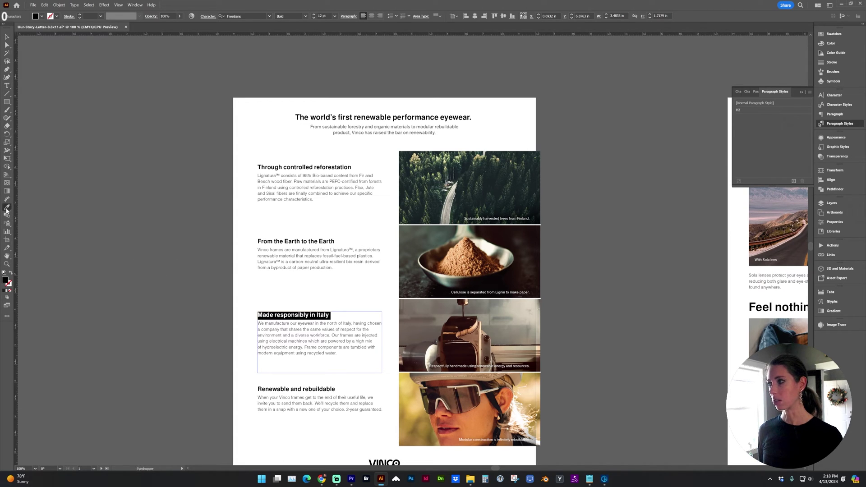
{"action": "left_click", "coordinate": [283, 238]}
{"action": "key", "text": "v"}
{"action": "key", "text": "ctrl+shift+a"}
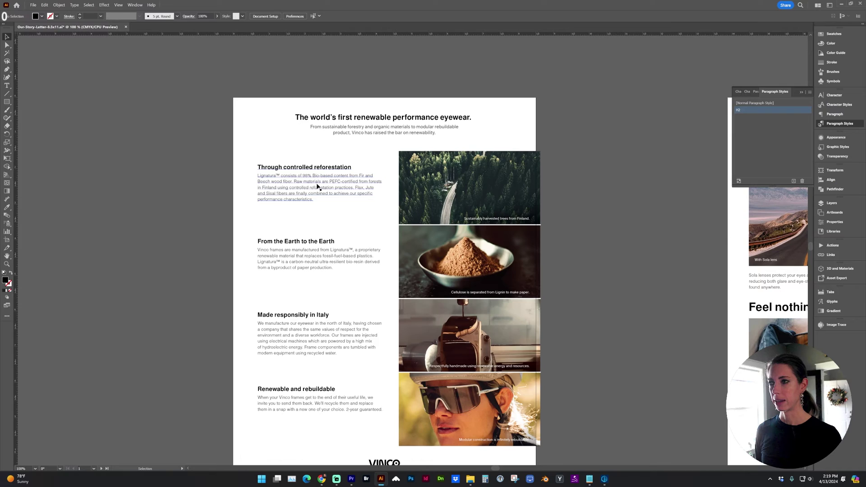
- Create the p style from the reforestation body text and apply it to the Earth section paragraph
{"action": "left_click", "coordinate": [839, 104]}
{"action": "triple_click", "coordinate": [314, 200]}
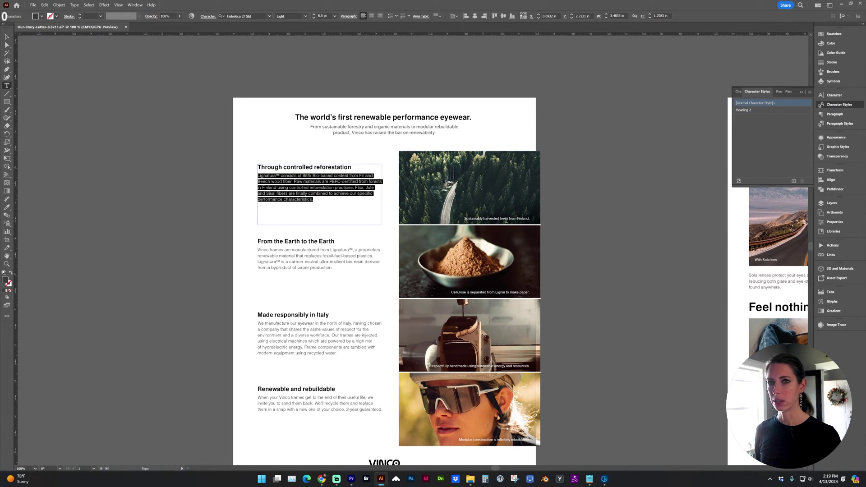
{"action": "left_click", "coordinate": [834, 115]}
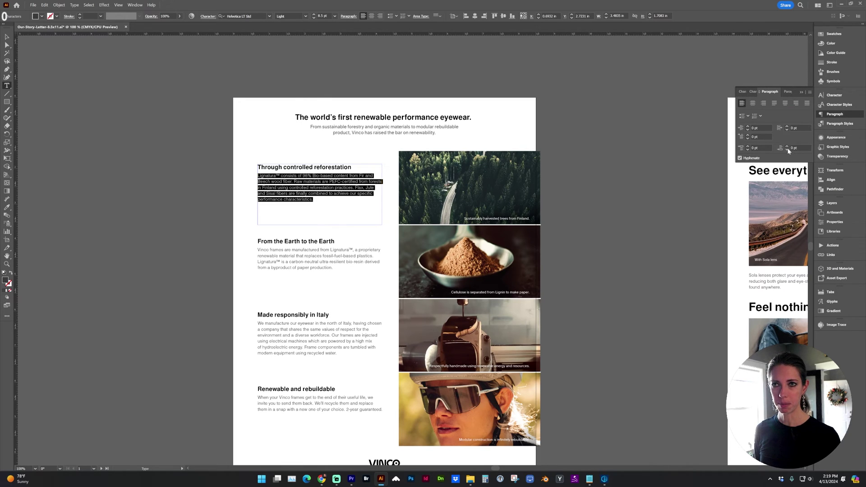
{"action": "left_click", "coordinate": [838, 104]}
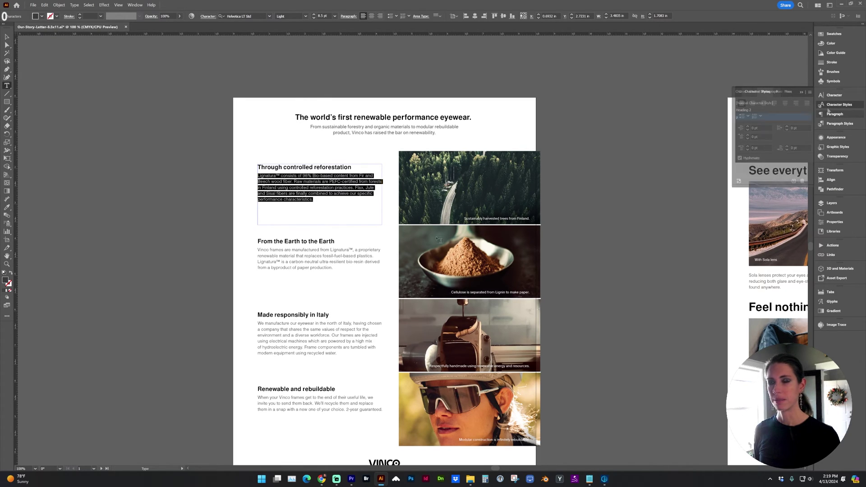
{"action": "double_click", "coordinate": [300, 255]}
{"action": "triple_click", "coordinate": [258, 252]}
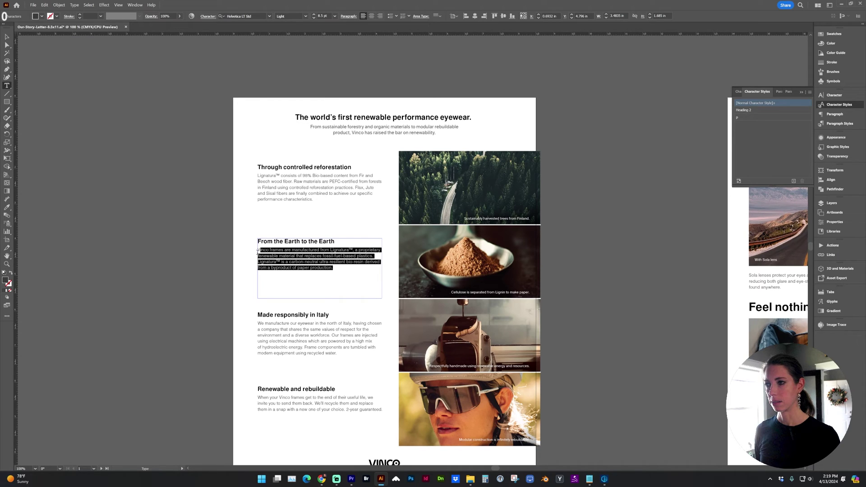
{"action": "left_click", "coordinate": [737, 118]}
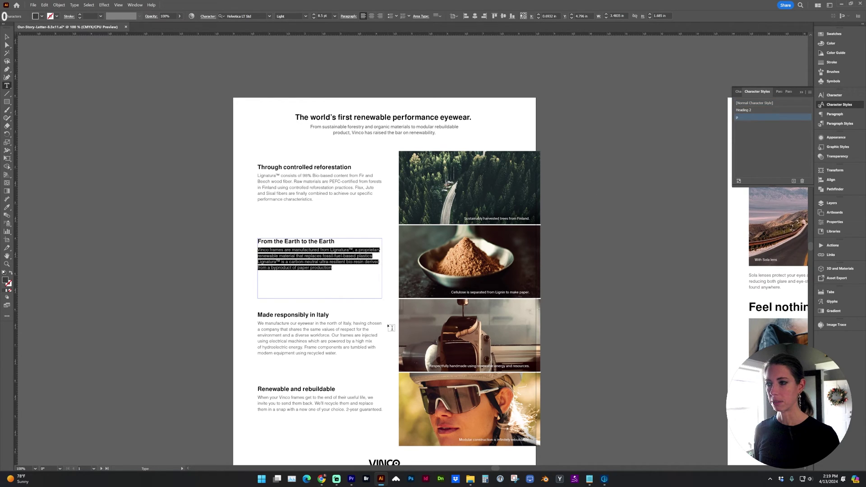
{"action": "scroll", "coordinate": [388, 328], "scroll_direction": "down", "scroll_amount": 1}
{"action": "left_click_drag", "start_coordinate": [381, 342], "coordinate": [258, 312]}
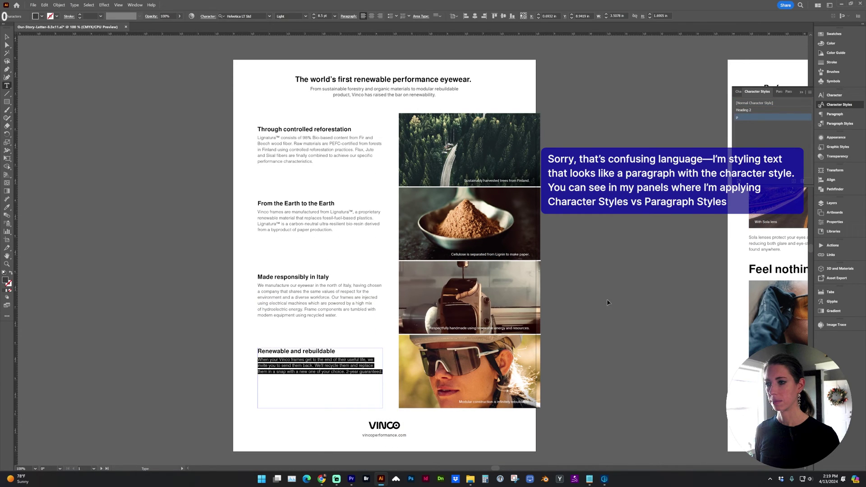
{"action": "left_click", "coordinate": [607, 302], "text": "ctrl"}
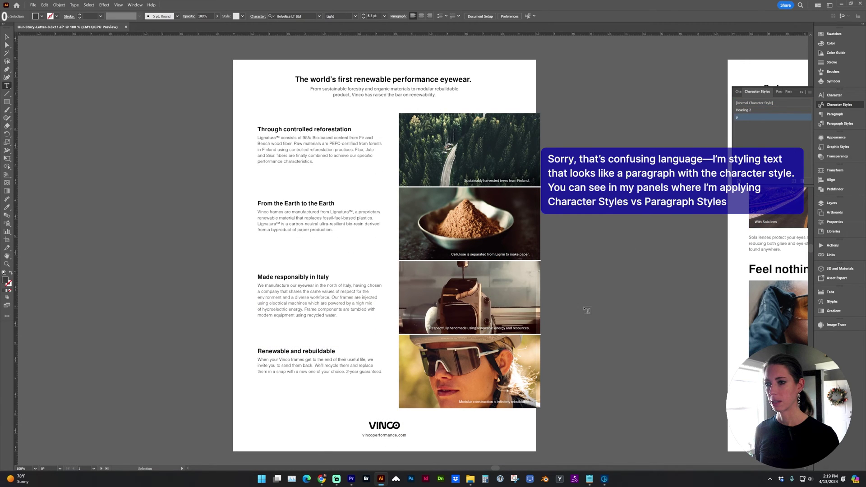
- Zoom in and select the forest and Finland trees image captions
{"action": "key", "text": "a"}
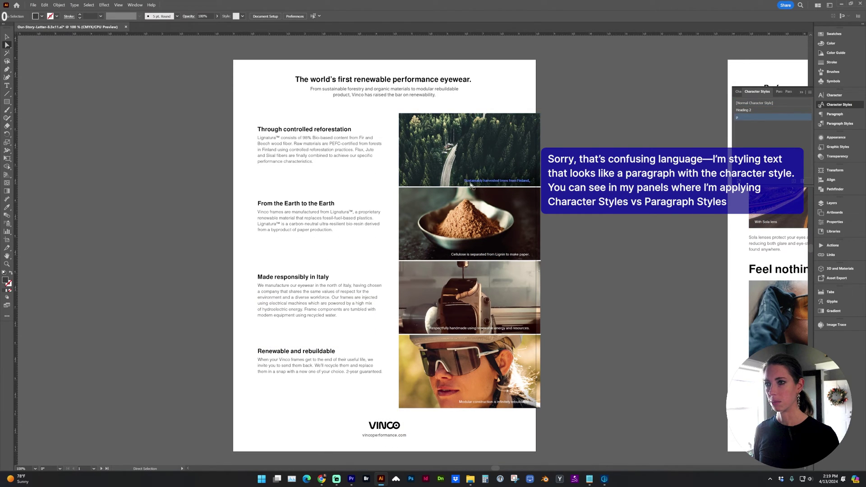
{"action": "left_click", "coordinate": [473, 183]}
{"action": "key", "text": "z"}
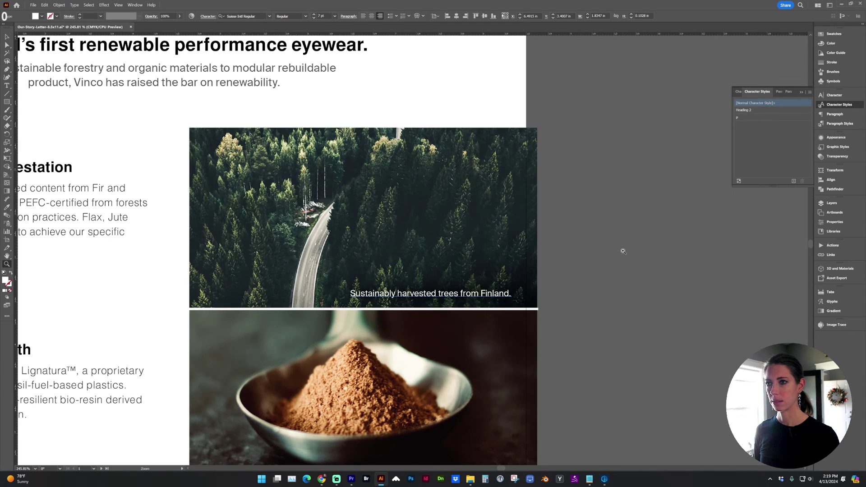
{"action": "left_click", "coordinate": [435, 294]}
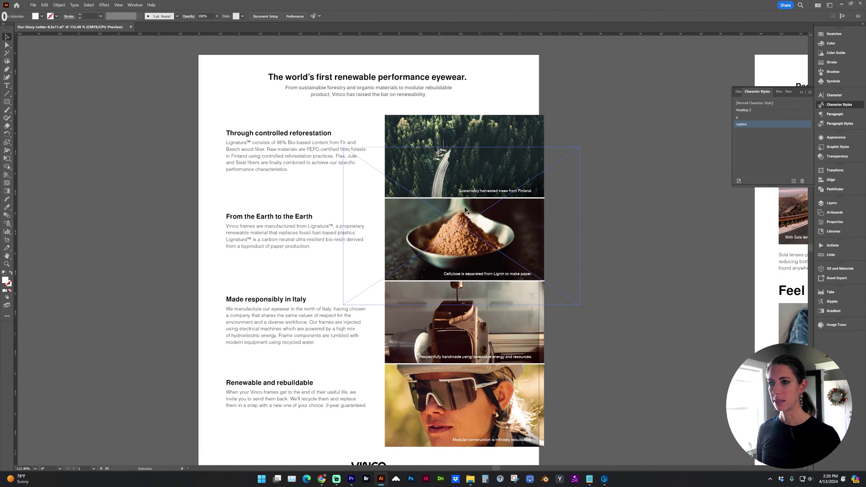
{"action": "left_click", "coordinate": [469, 192]}
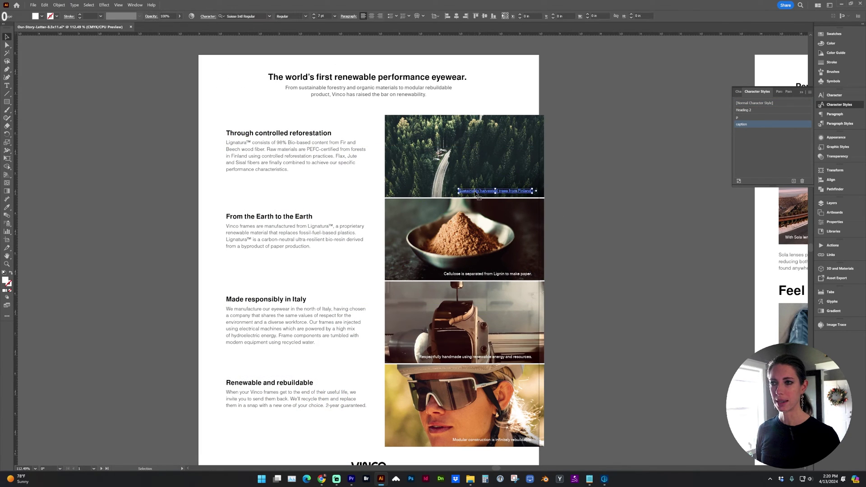
{"action": "left_click", "coordinate": [324, 145]}
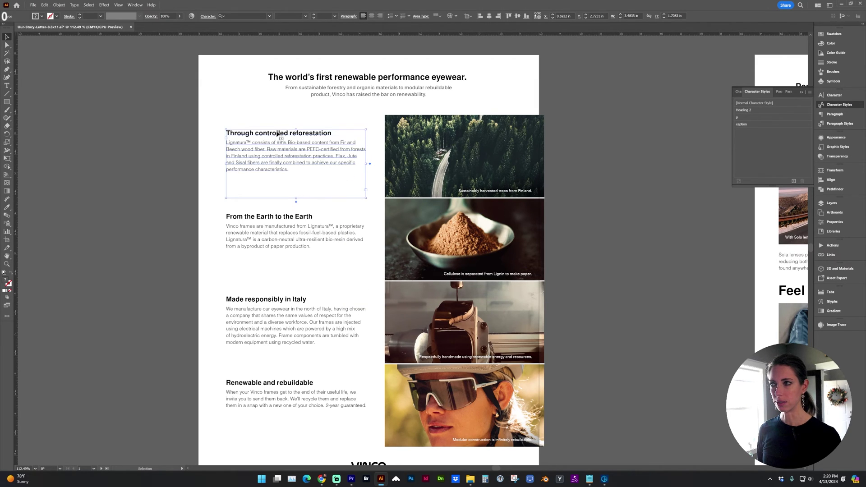
{"action": "left_click", "coordinate": [509, 191]}
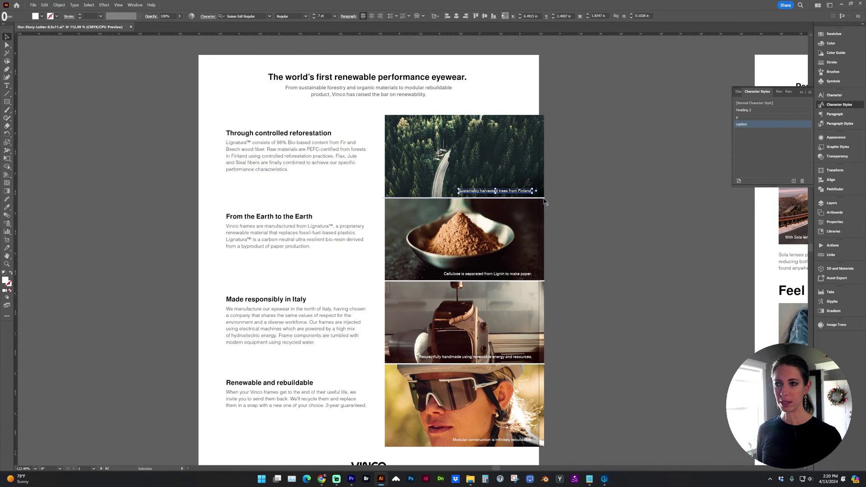
- Add the Cellulose, Respectfully and Modular construction captions and apply the caption style to all
{"action": "left_click", "coordinate": [495, 276], "text": "shift"}
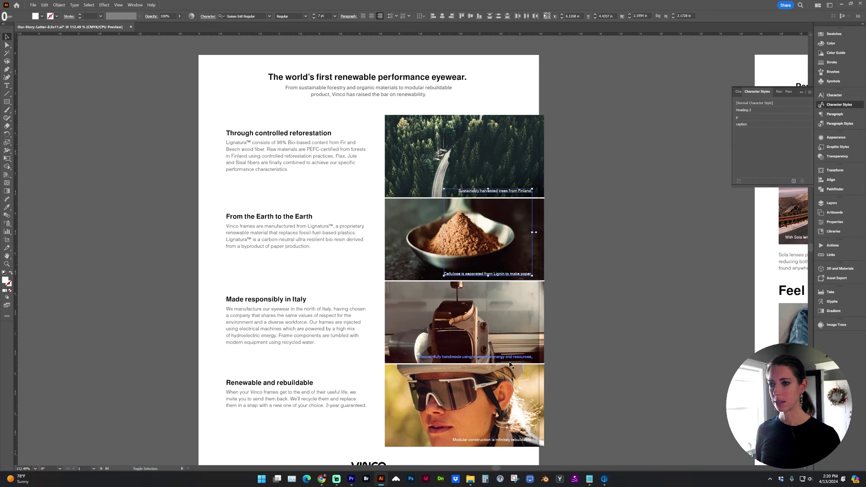
{"action": "left_click", "coordinate": [511, 360], "text": "shift"}
{"action": "scroll", "coordinate": [511, 362], "scroll_direction": "down", "scroll_amount": 1}
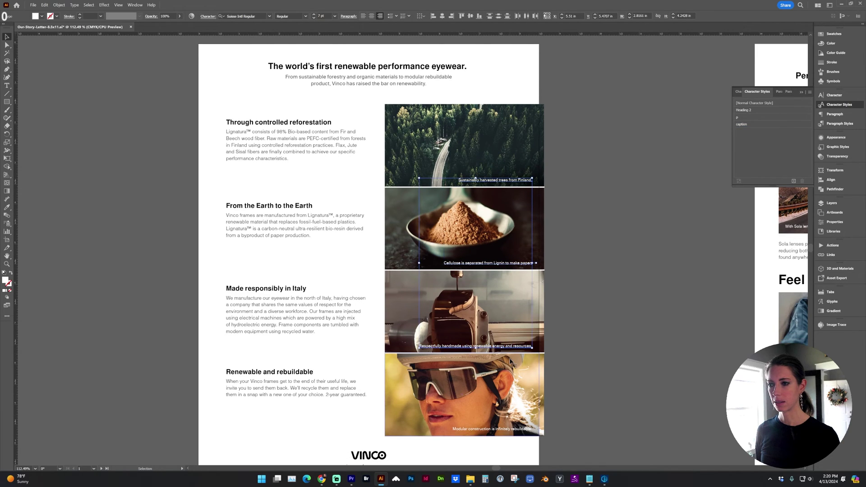
{"action": "left_click", "coordinate": [476, 426], "text": "shift"}
{"action": "left_click", "coordinate": [745, 126]}
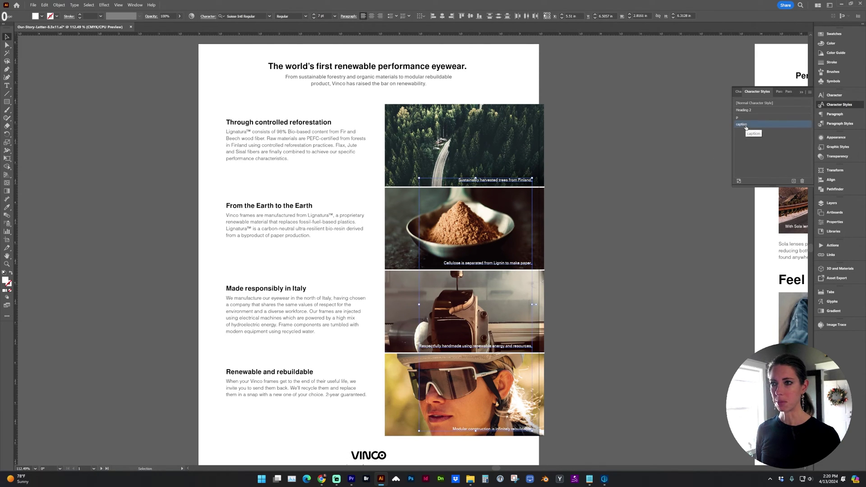
{"action": "left_click", "coordinate": [573, 175]}
{"action": "left_click", "coordinate": [744, 110]}
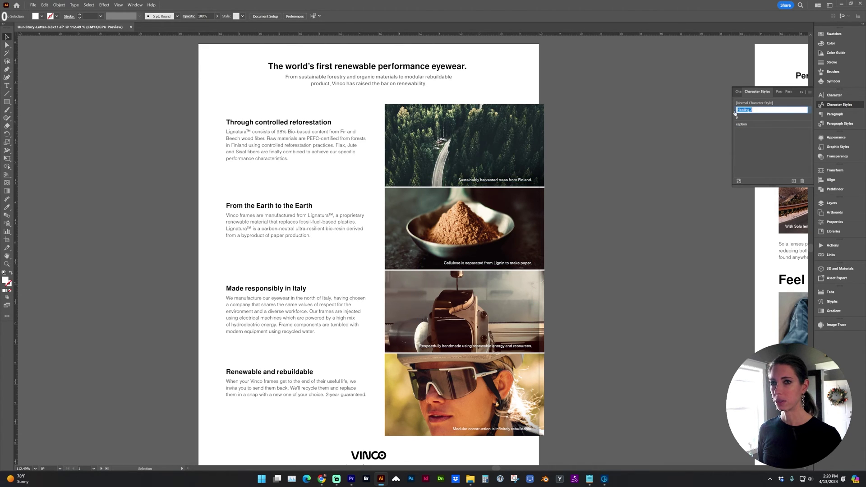
- Open the Heading 2 style options and try heading sizes between 12 and 14 pt
{"action": "double_click", "coordinate": [736, 111]}
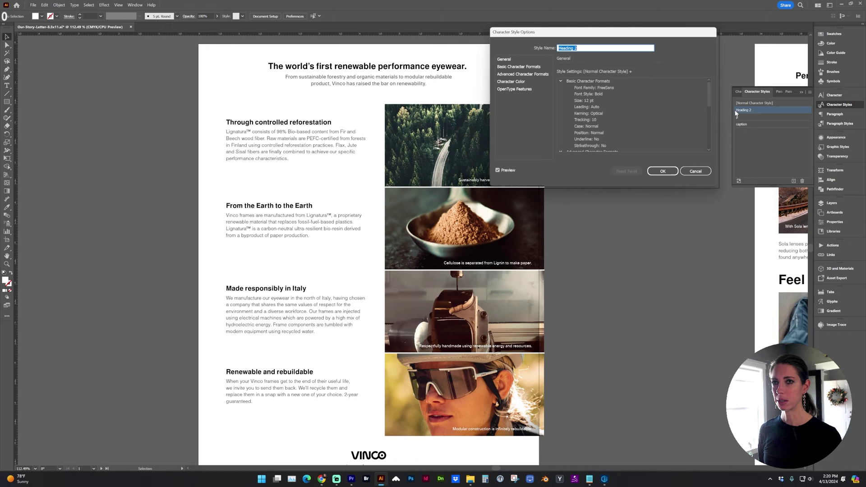
{"action": "left_click_drag", "start_coordinate": [563, 38], "coordinate": [441, 138]}
{"action": "left_click", "coordinate": [365, 181]}
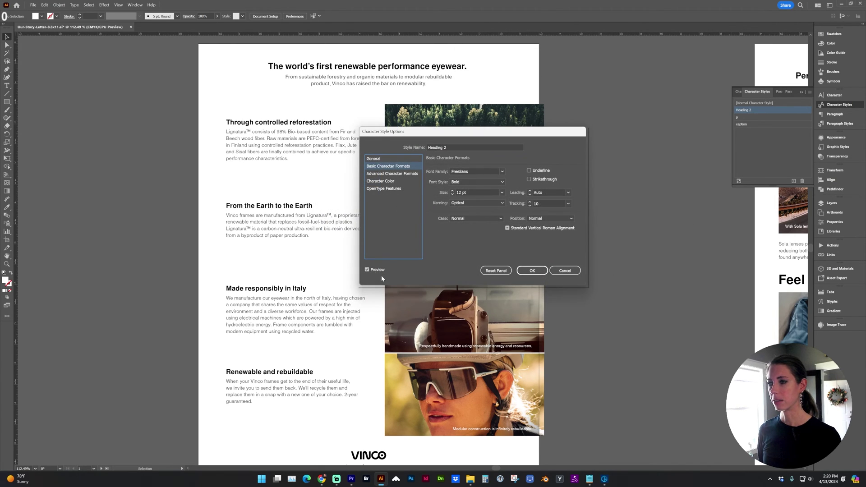
{"action": "left_click", "coordinate": [451, 191]}
{"action": "left_click", "coordinate": [452, 191]}
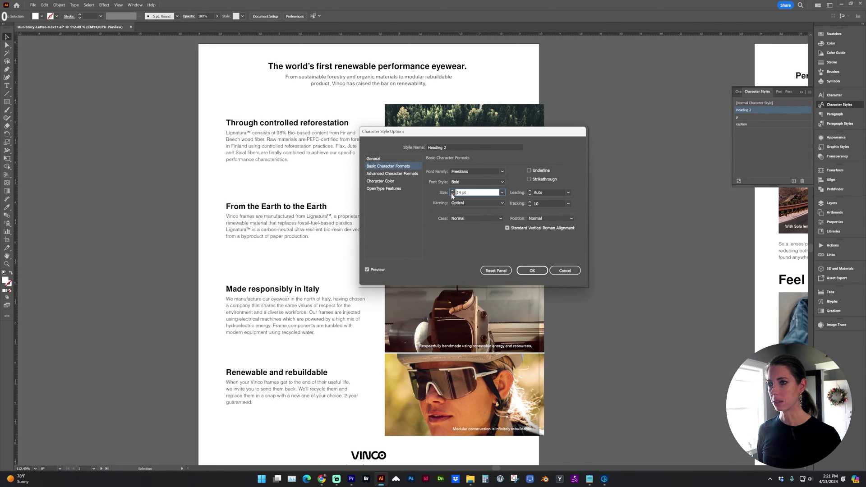
{"action": "left_click", "coordinate": [451, 194]}
{"action": "left_click", "coordinate": [451, 194]}
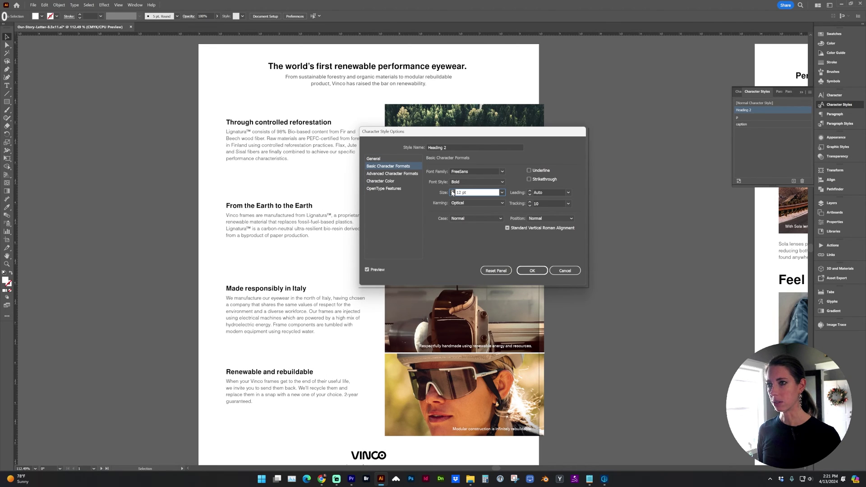
{"action": "left_click", "coordinate": [451, 190]}
- Change the Heading 2 font family to Inter Tight after trying Medium weight and Futura
{"action": "left_click", "coordinate": [501, 181]}
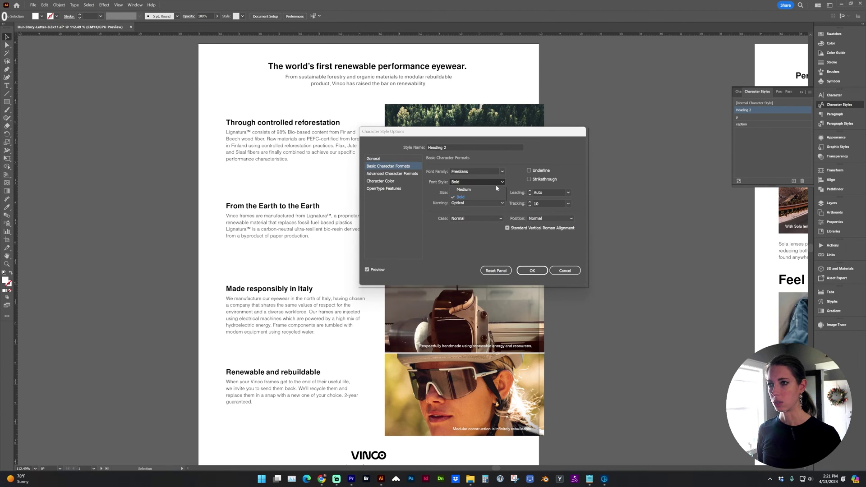
{"action": "left_click", "coordinate": [503, 176]}
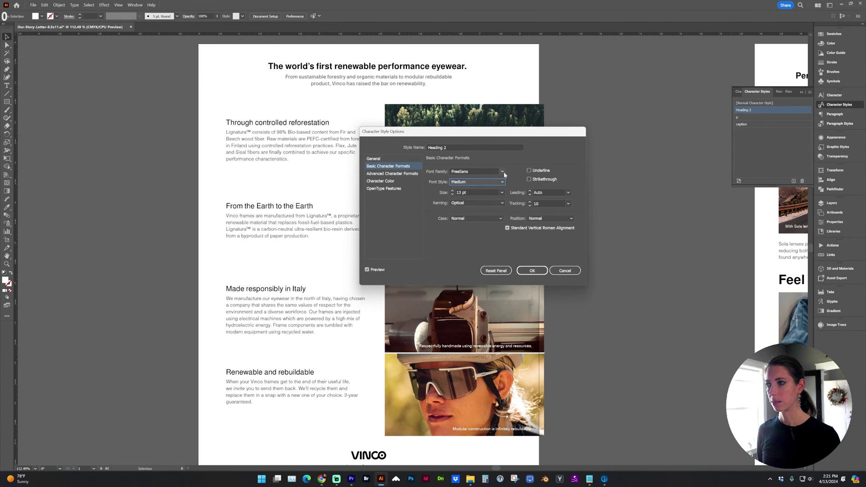
{"action": "left_click", "coordinate": [503, 171]}
{"action": "left_click", "coordinate": [489, 221]}
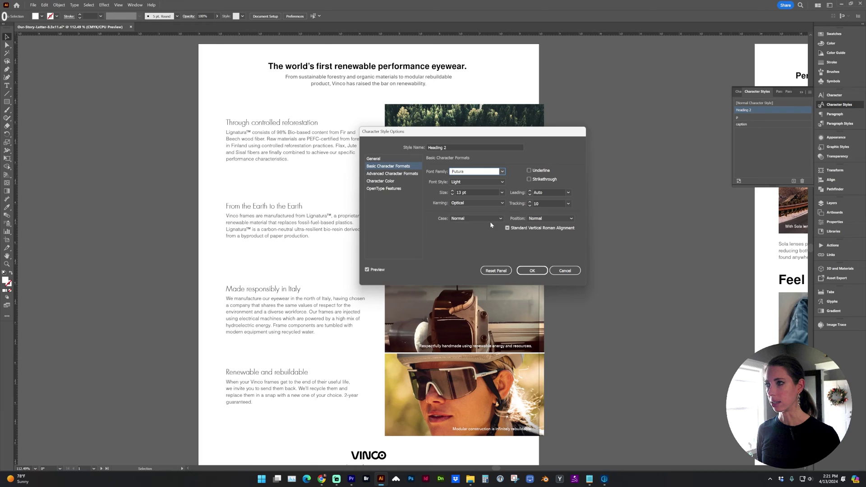
{"action": "left_click", "coordinate": [501, 172]}
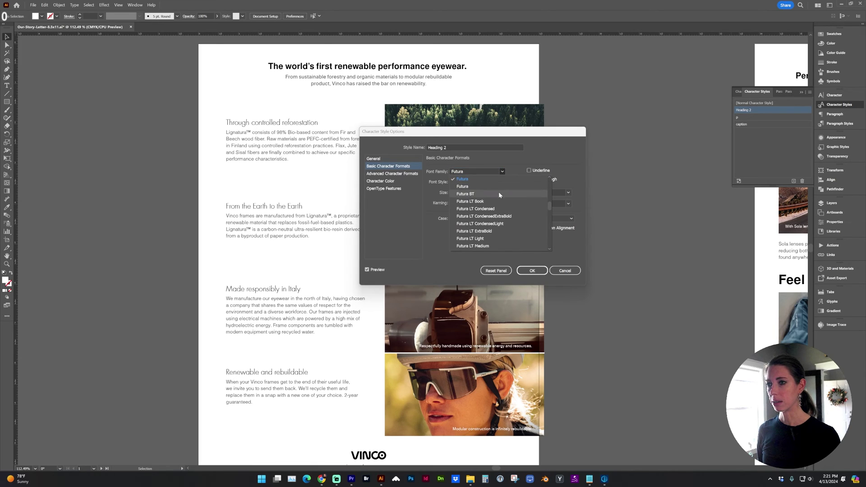
{"action": "left_click", "coordinate": [469, 171]}
{"action": "type", "text": "Inter Tight"}
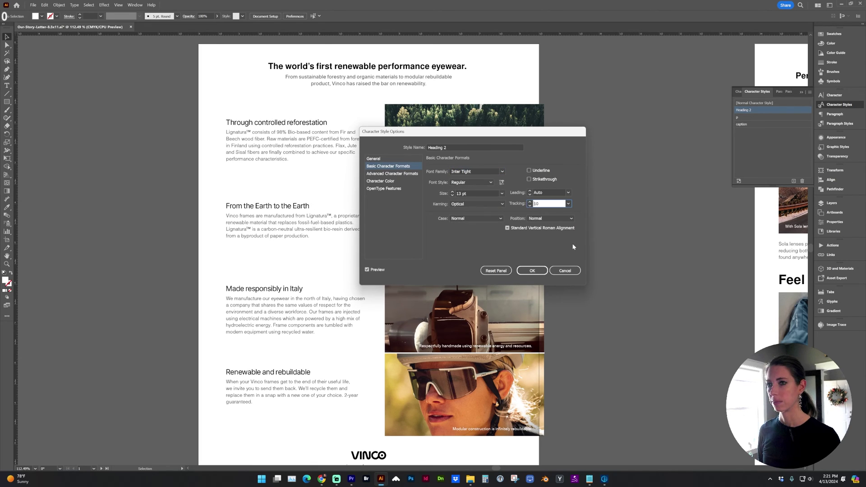
- Give Heading 2 tracking 25, All Caps and an 11 pt size, and confirm
{"action": "left_click", "coordinate": [571, 205]}
{"action": "left_click", "coordinate": [572, 281]}
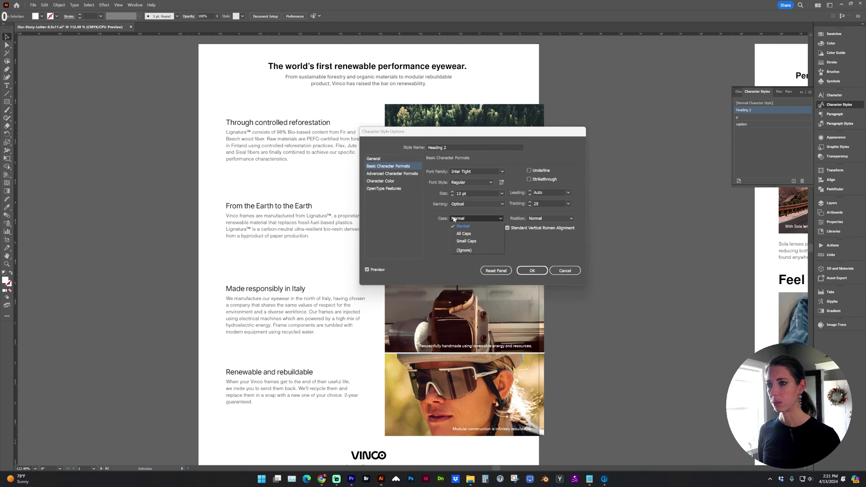
{"action": "left_click", "coordinate": [461, 234]}
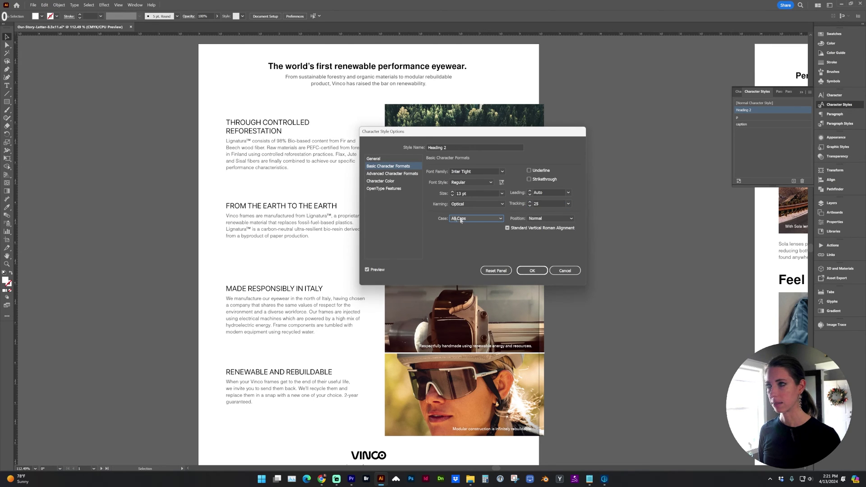
{"action": "left_click", "coordinate": [452, 195]}
{"action": "left_click", "coordinate": [452, 195]}
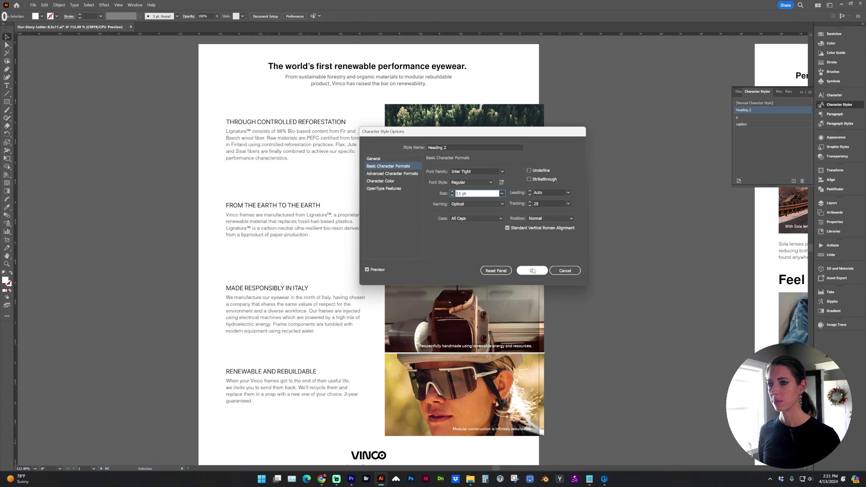
{"action": "left_click", "coordinate": [533, 270]}
{"action": "left_click", "coordinate": [289, 168]}
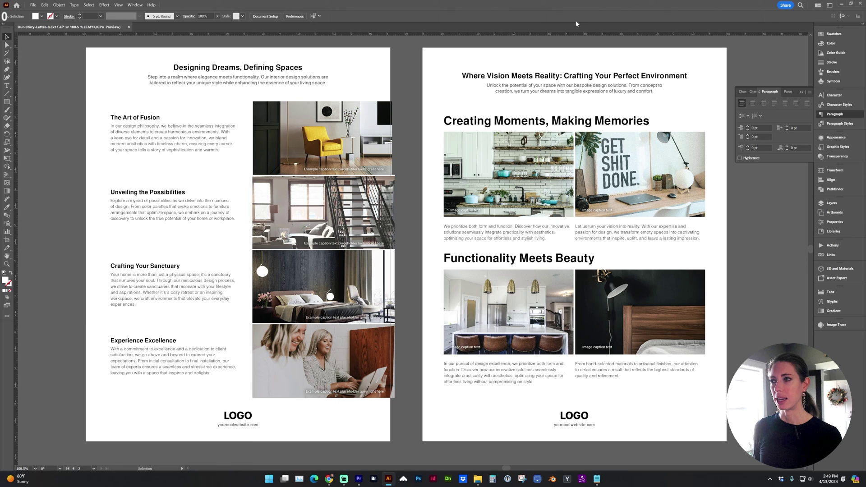
- Show guides, select the yellow chair caption, open Graphic Styles, then deselect and hide guides
{"action": "key", "text": "ctrl+;"}
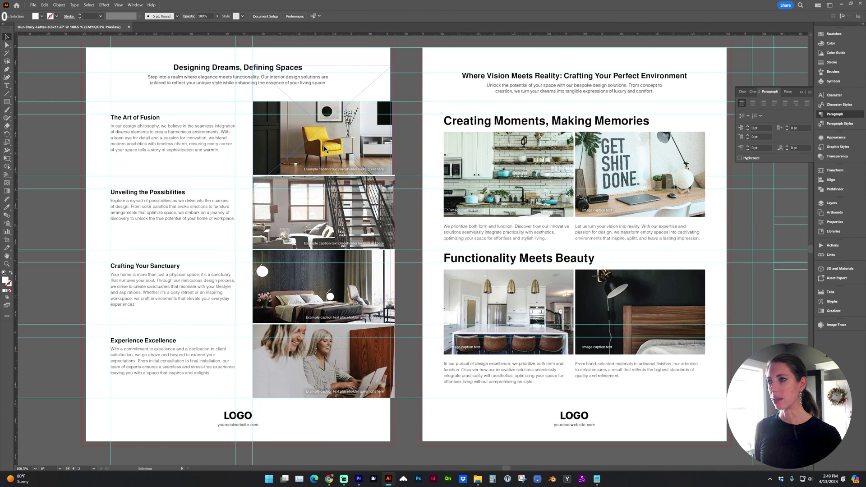
{"action": "left_click", "coordinate": [325, 169]}
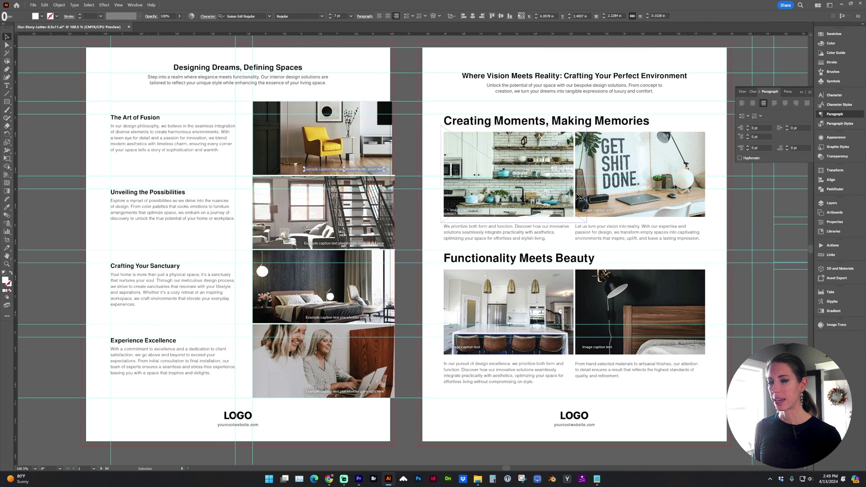
{"action": "left_click", "coordinate": [837, 147]}
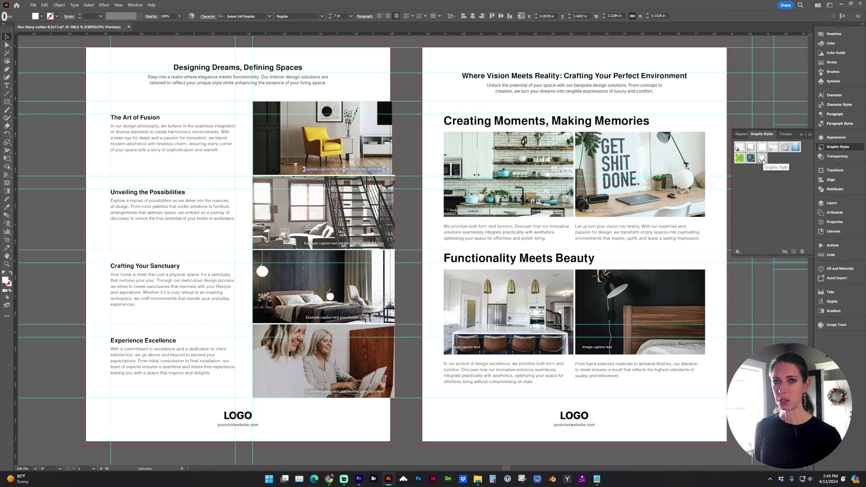
{"action": "left_click", "coordinate": [125, 164]}
{"action": "key", "text": "ctrl+semicolon"}
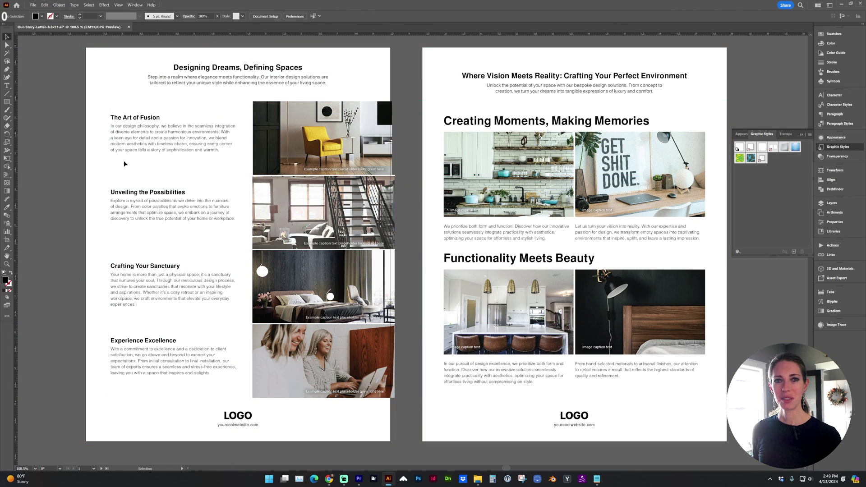